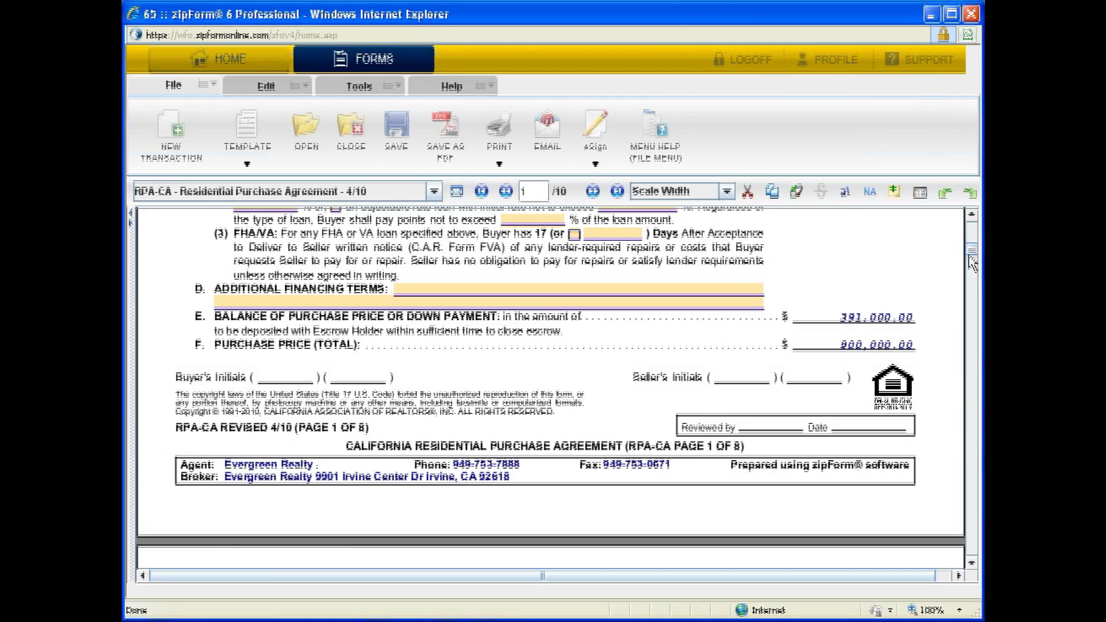
Scroll past the page break to page 2 and review sections G through I
scroll(910, 340, "down", 5)
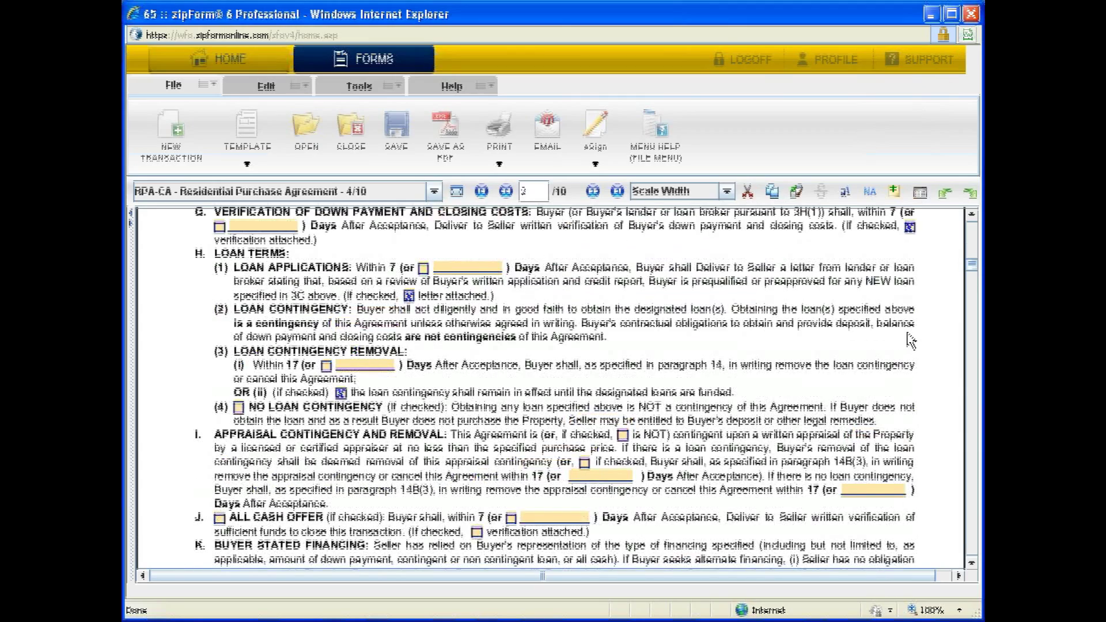
scroll(910, 339, "up", 2)
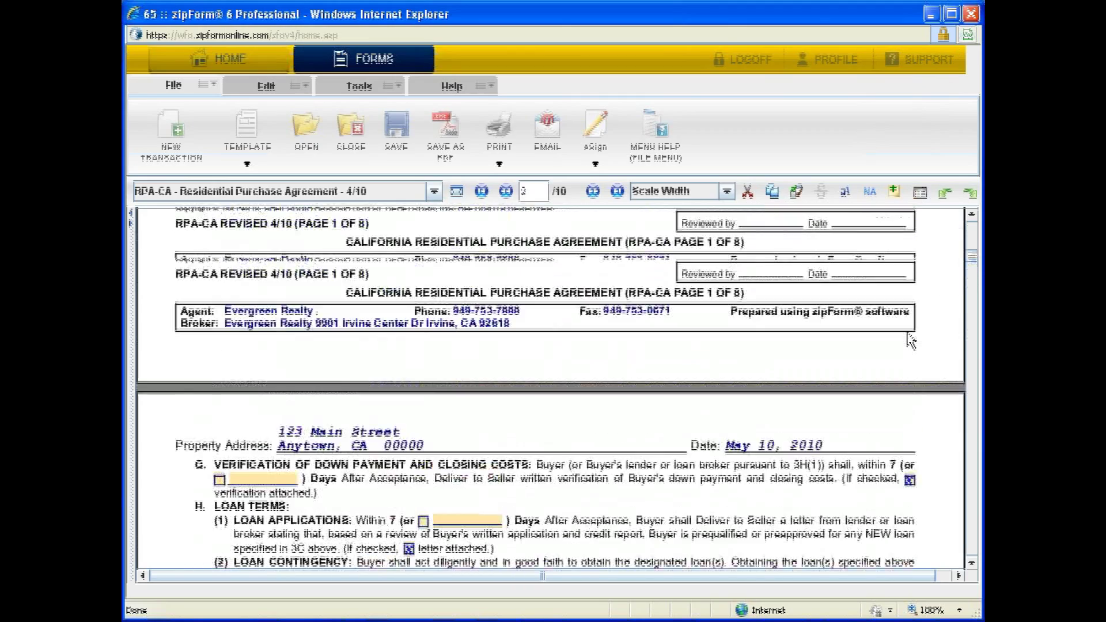
scroll(908, 340, "down", 3)
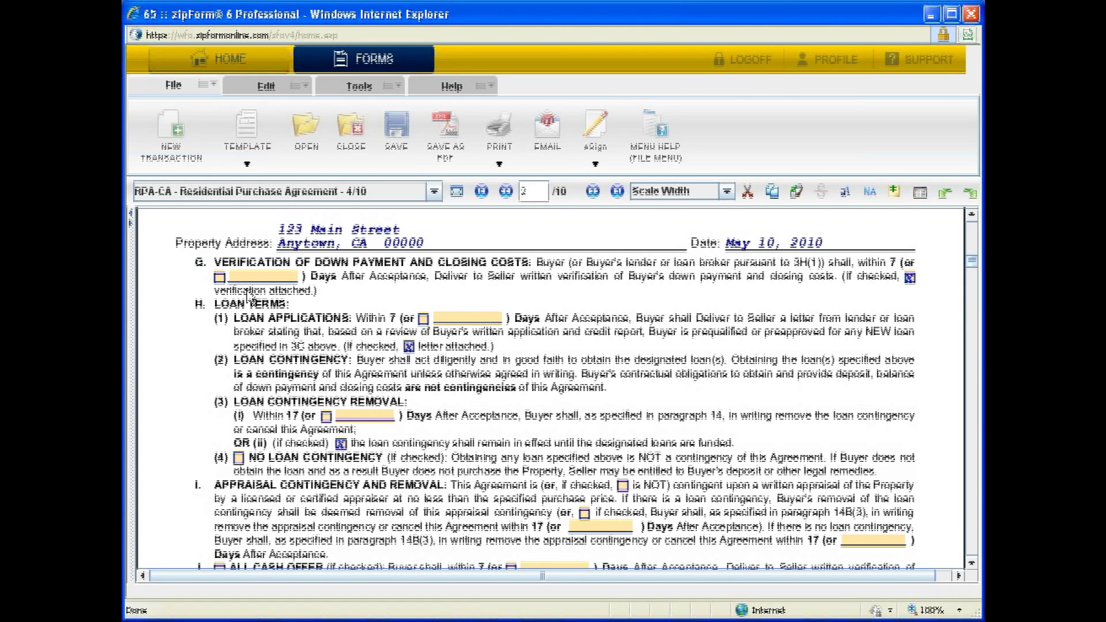
scroll(244, 305, "down", 1)
scroll(244, 305, "up", 1)
scroll(624, 340, "down", 1)
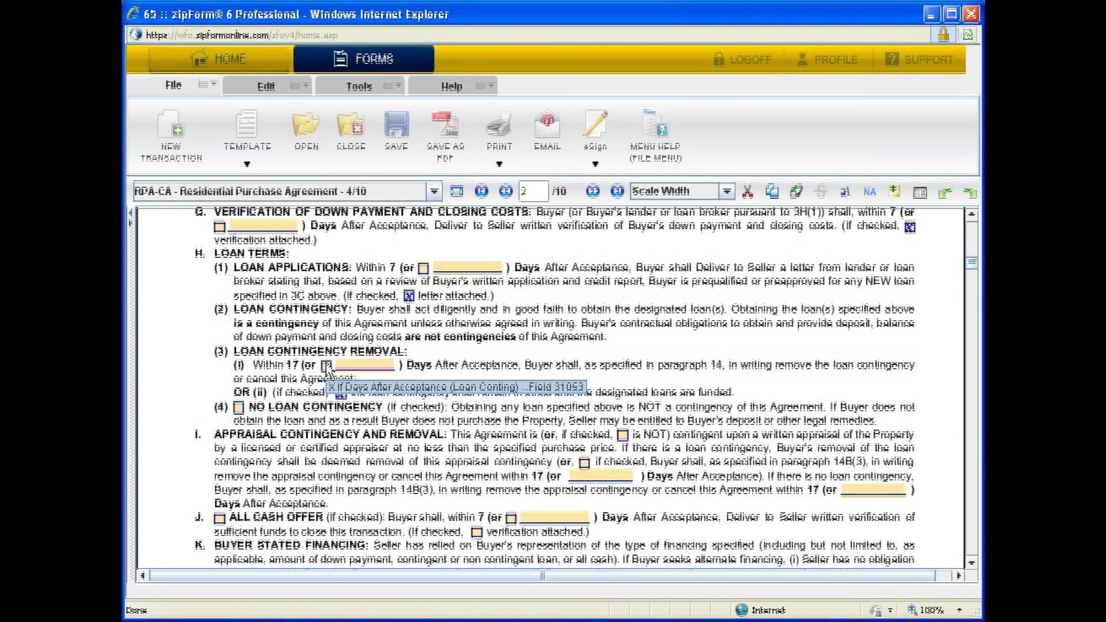
left_click(326, 367)
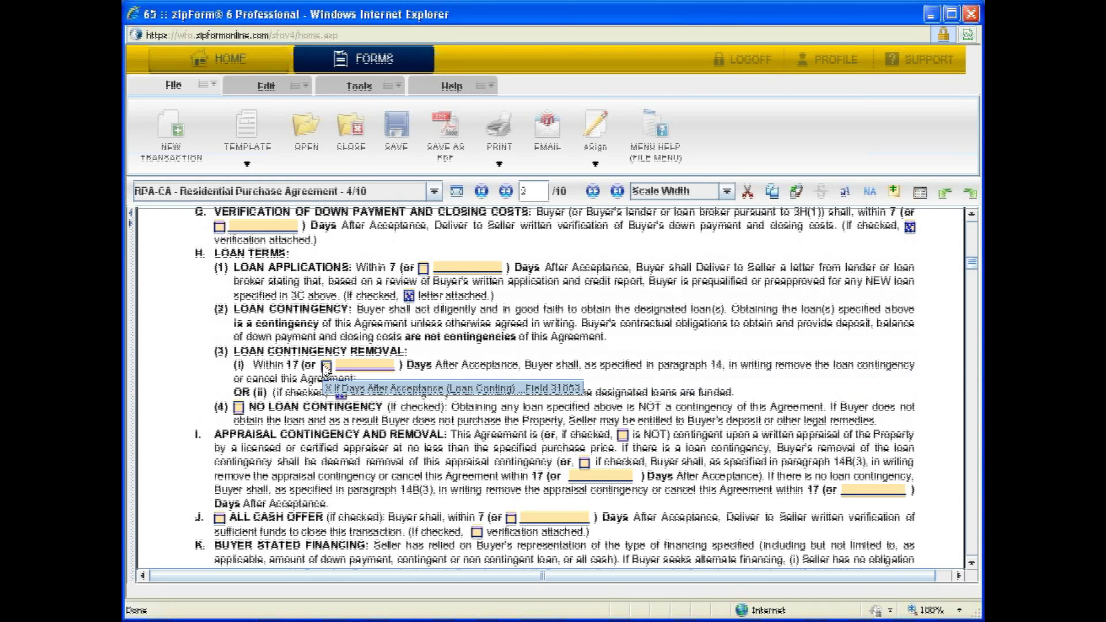
Scroll down to paragraph 4, Allocation of Costs, section A Inspections and Reports
scroll(395, 330, "down", 3)
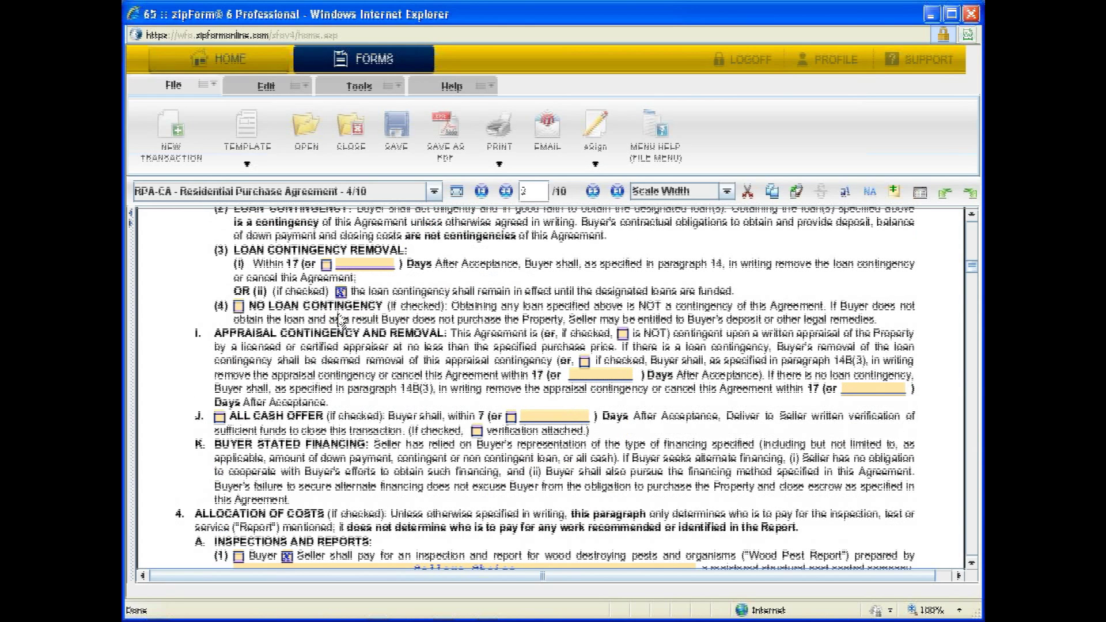
scroll(229, 349, "down", 1)
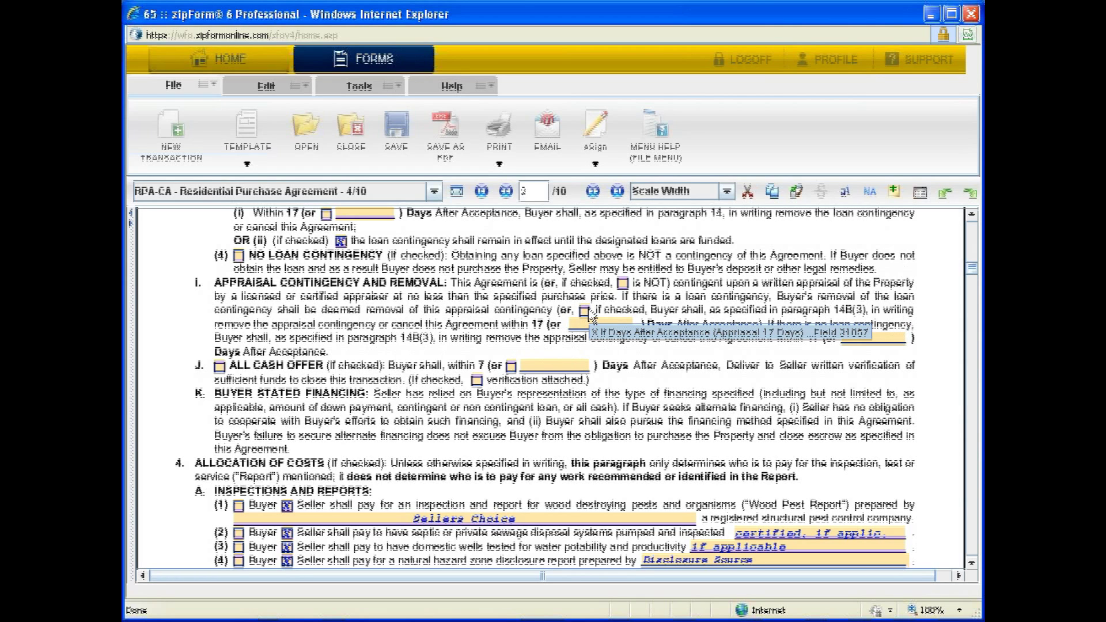
Check the paragraph I 'if checked' box so appraisal removal follows paragraph 14B(3)
left_click(583, 312)
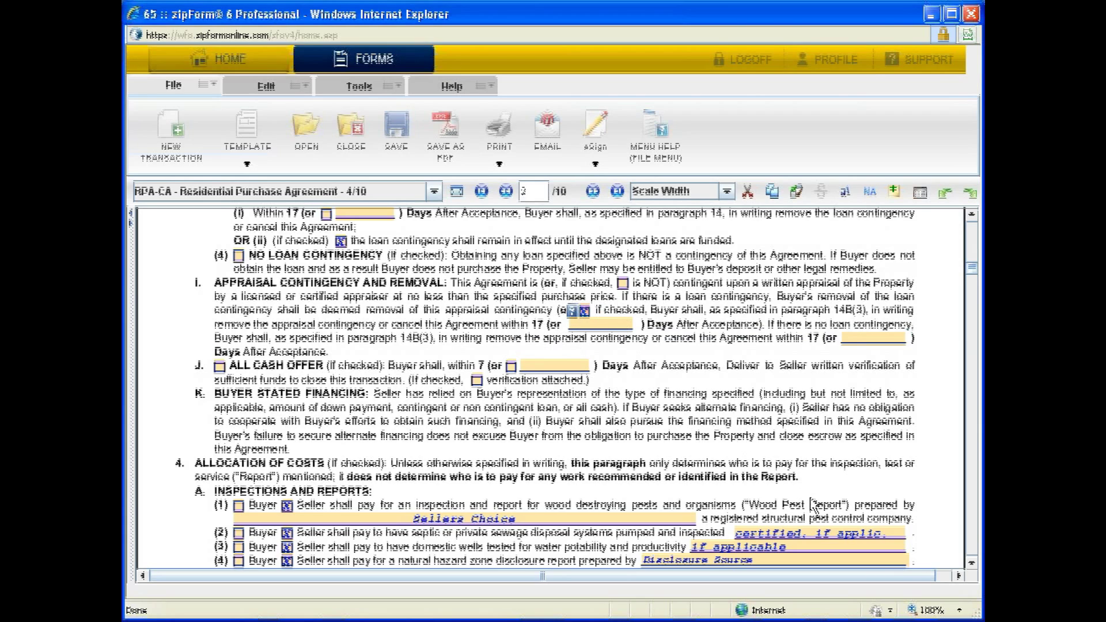
Scroll down to rows (5), (6) and section B, Government Requirements and Retrofit
scroll(812, 495, "down", 1)
scroll(795, 414, "down", 1)
scroll(796, 414, "up", 1)
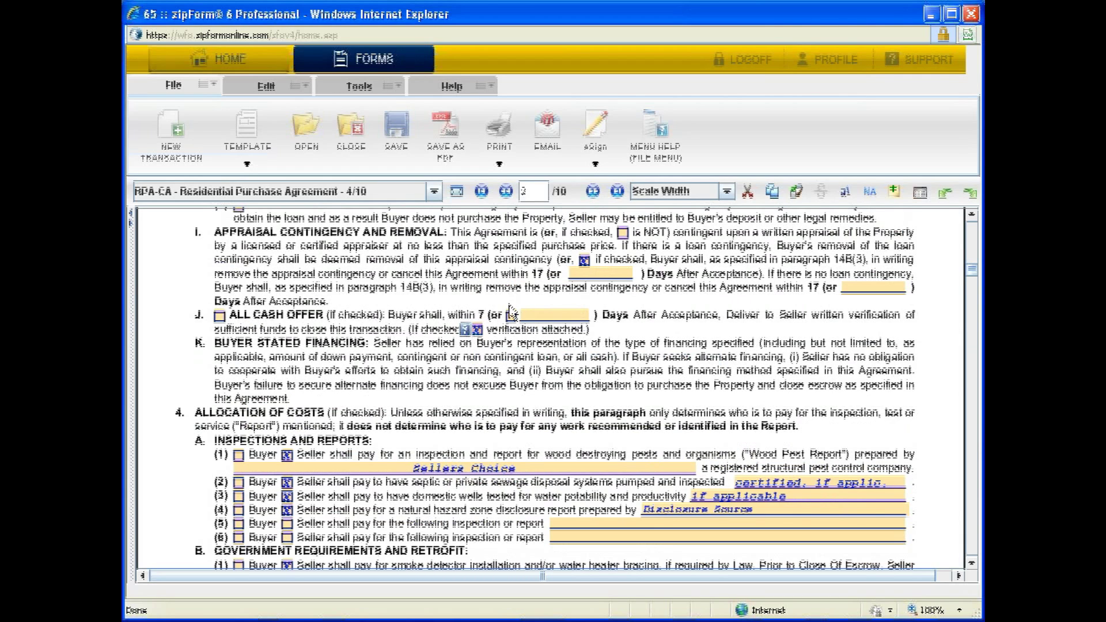
scroll(513, 394, "down", 1)
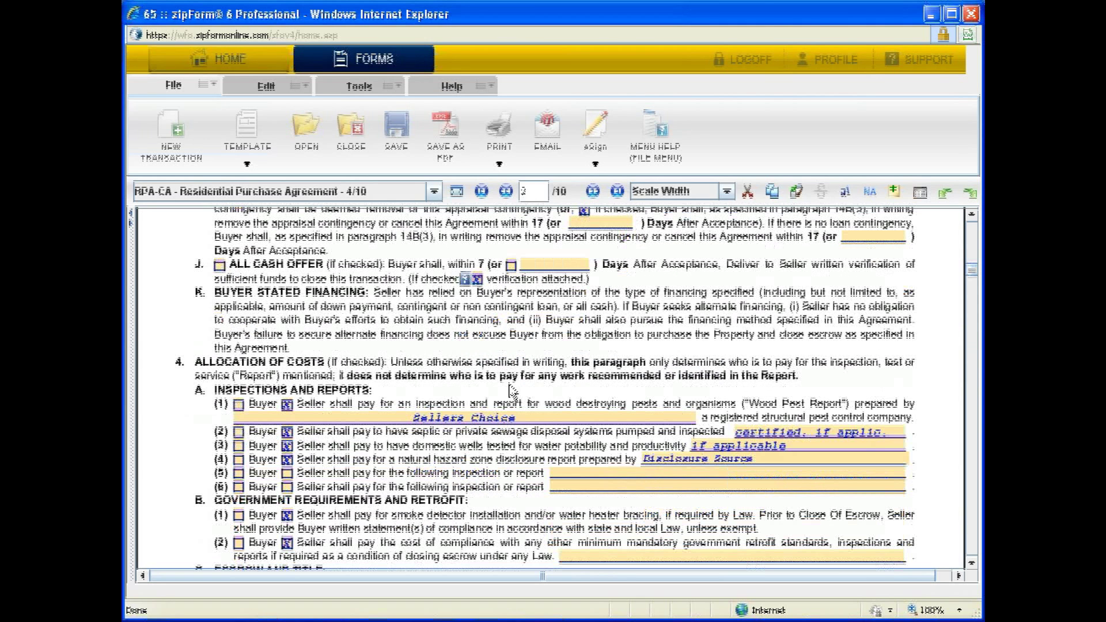
scroll(513, 394, "down", 1)
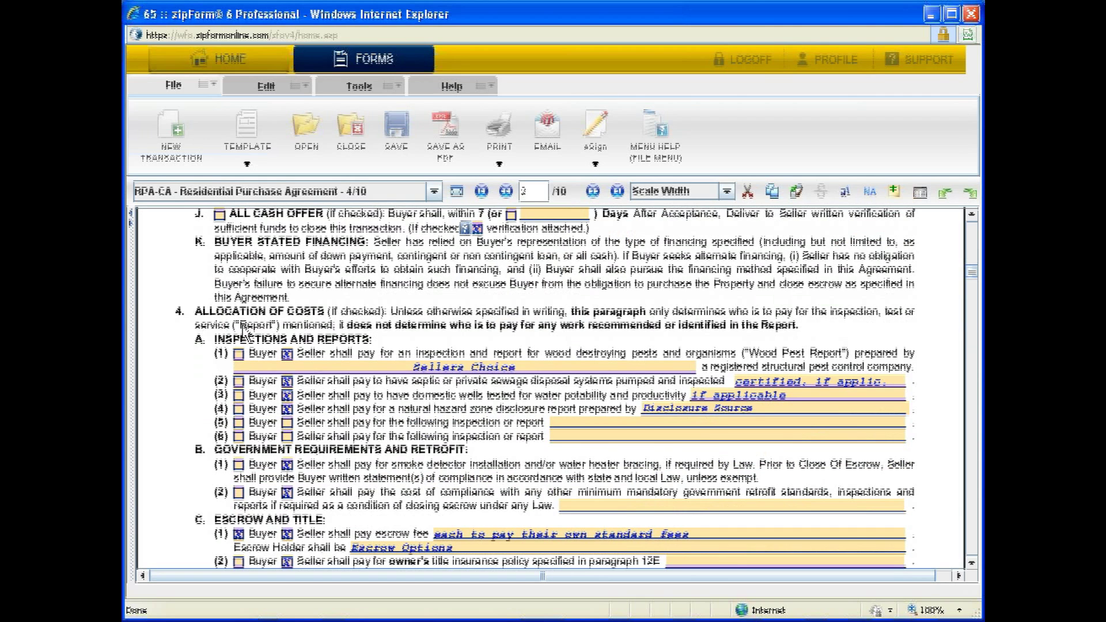
scroll(245, 334, "down", 1)
scroll(245, 334, "down", 1)
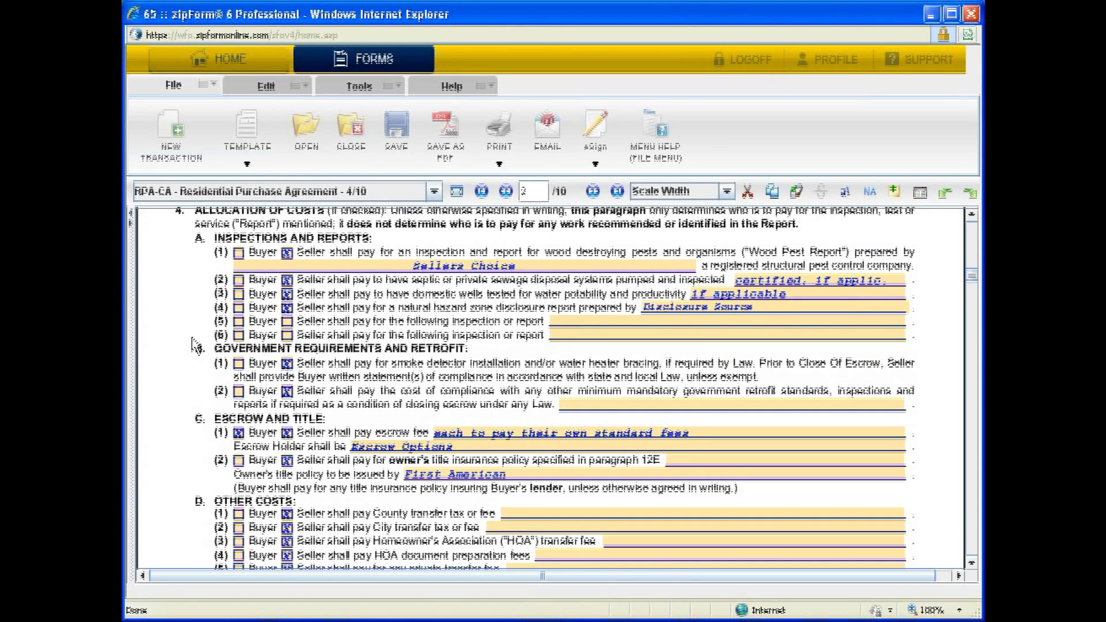
scroll(372, 327, "down", 1)
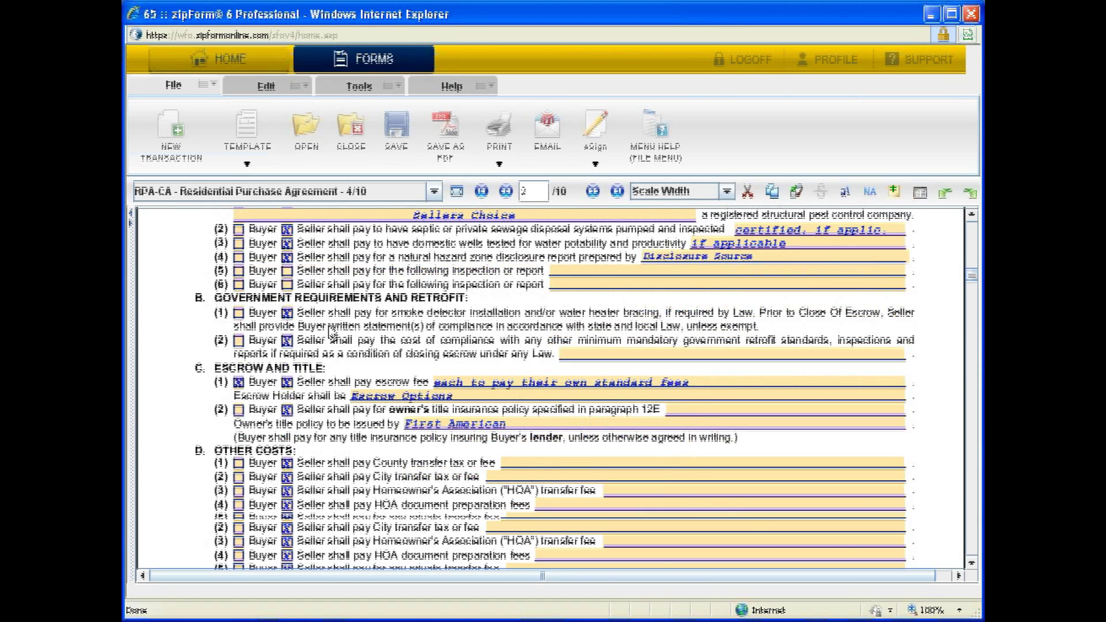
scroll(271, 345, "up", 1)
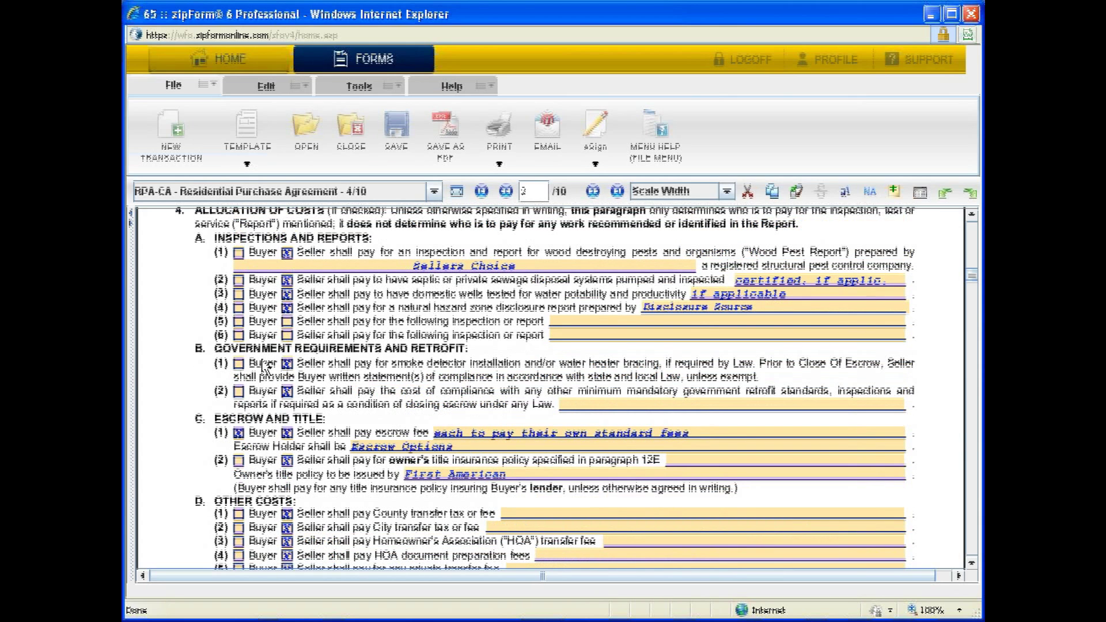
scroll(263, 386, "down", 1)
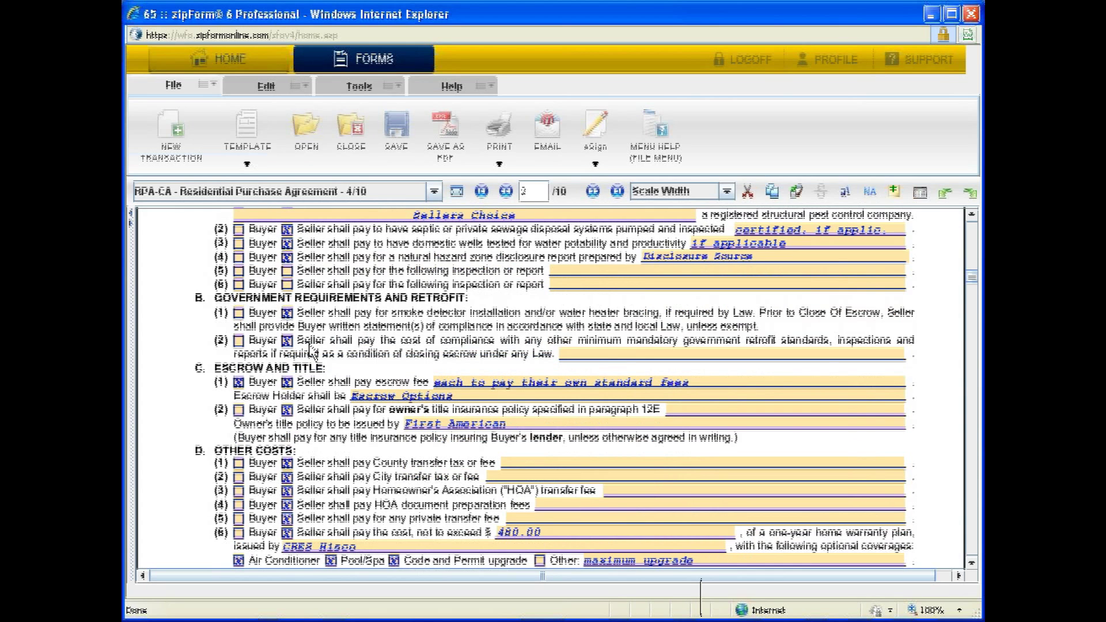
scroll(358, 323, "down", 1)
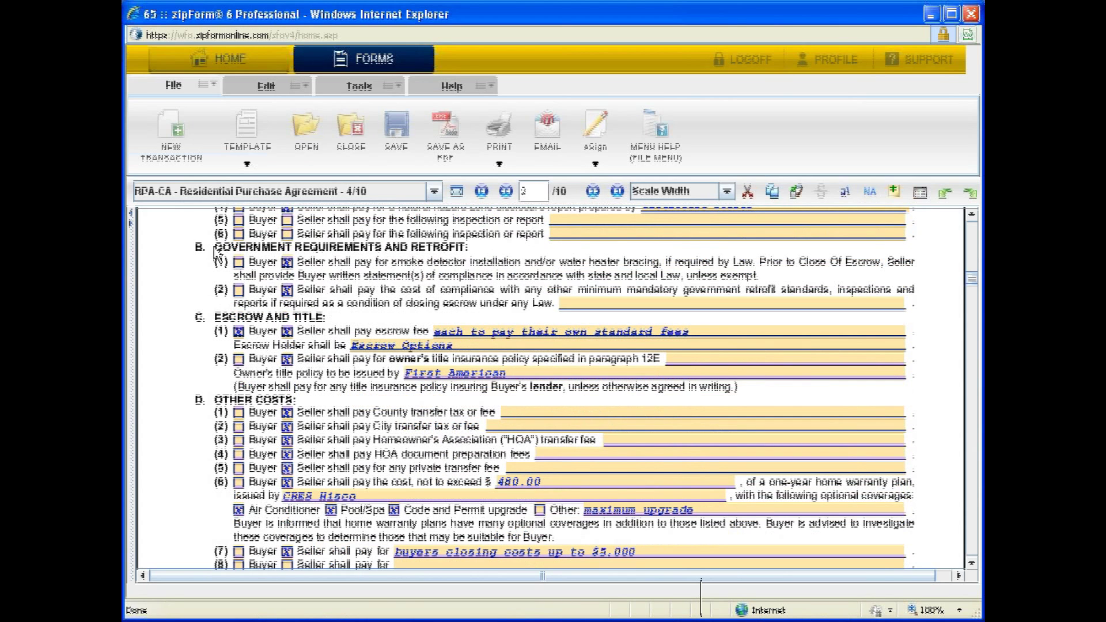